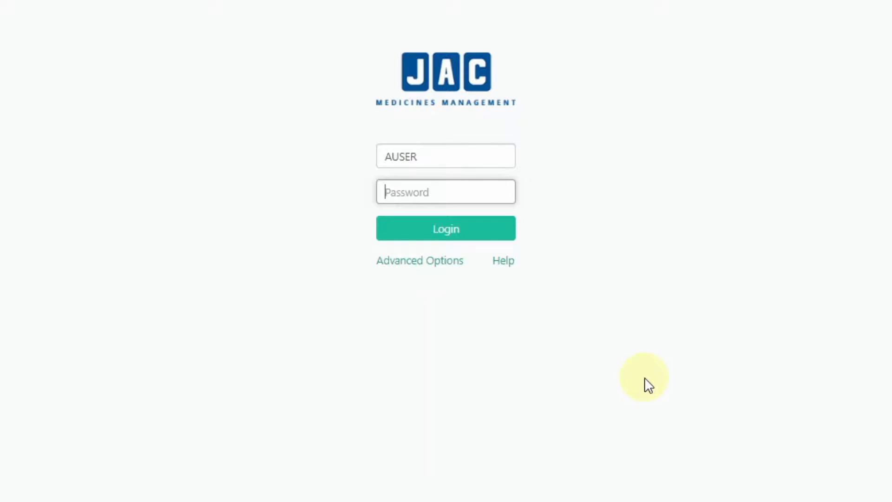
Step: Log in with the account password and open the Inpatient Finder
{"action": "type", "text": "••"}
{"action": "left_click", "coordinate": [483, 238]}
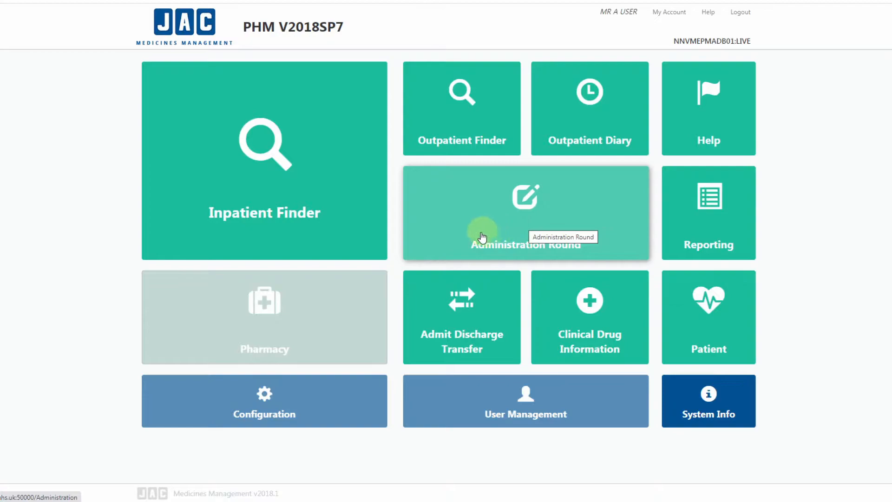
{"action": "left_click", "coordinate": [305, 179]}
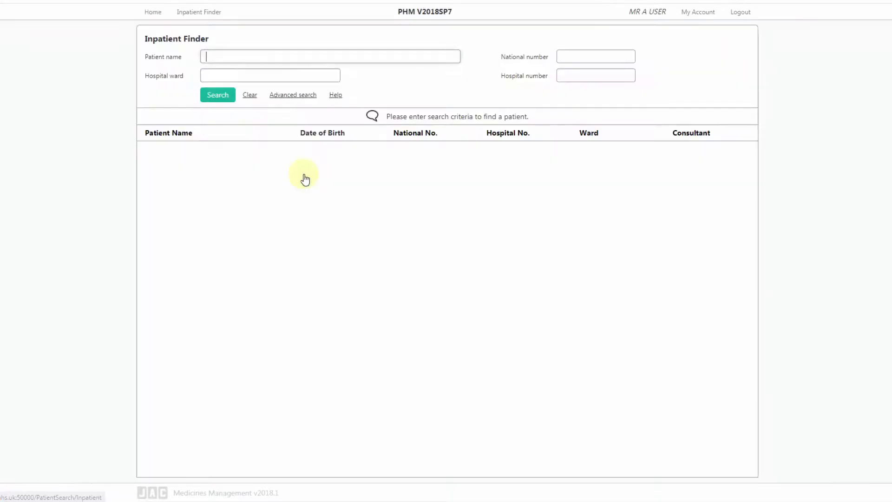
Step: Search inpatients by hospital number with DUMMY and open the record of the fourth listed patient
{"action": "left_click", "coordinate": [594, 74]}
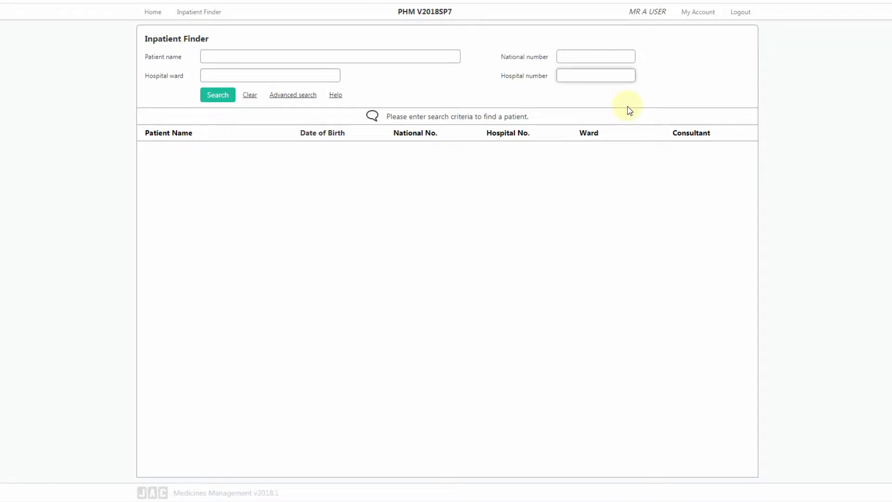
{"action": "type", "text": "DUMMY"}
{"action": "key", "text": "Return"}
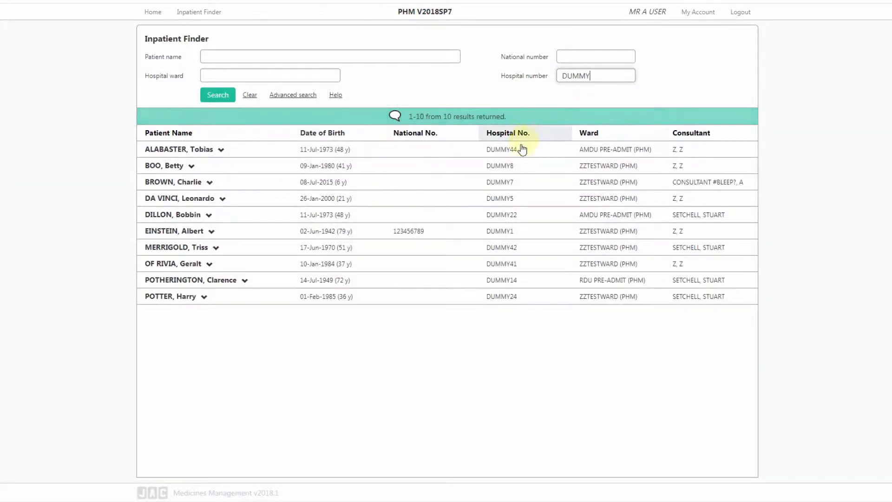
{"action": "left_click", "coordinate": [500, 198]}
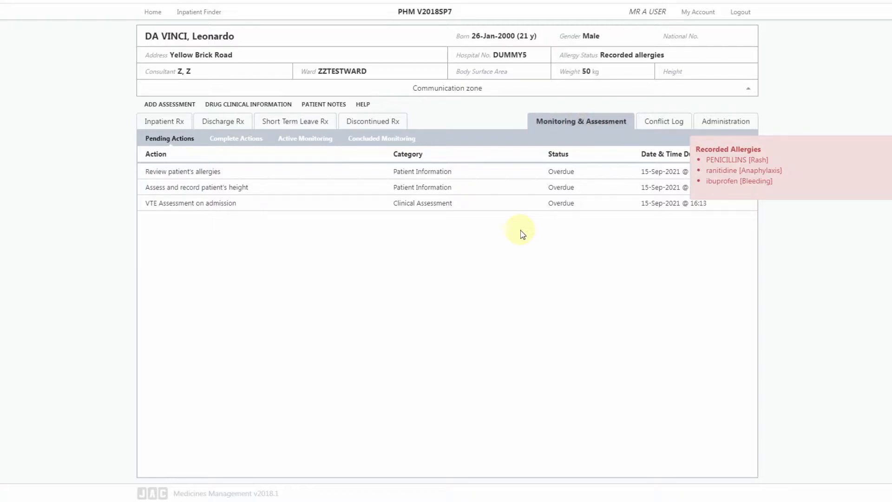
Step: Check the patient's inpatient prescription chart and open the pending VTE Assessment on admission
{"action": "left_click", "coordinate": [165, 120]}
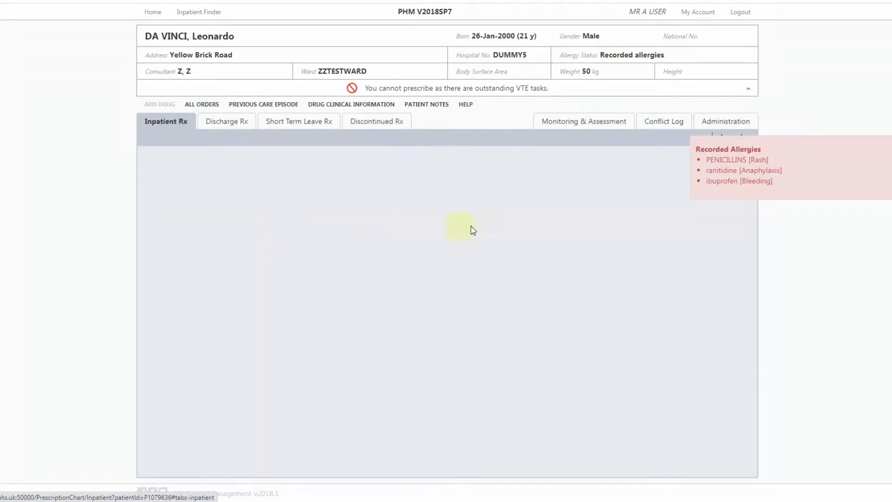
{"action": "left_click", "coordinate": [587, 126]}
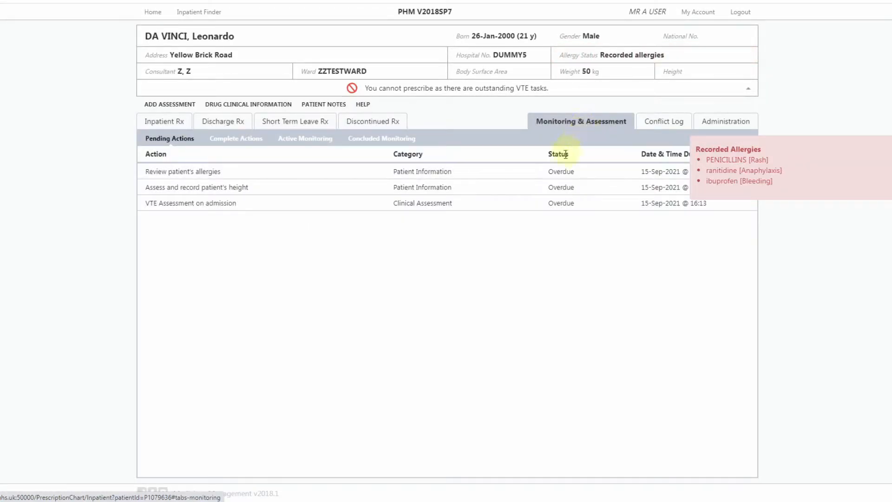
{"action": "left_click", "coordinate": [250, 207]}
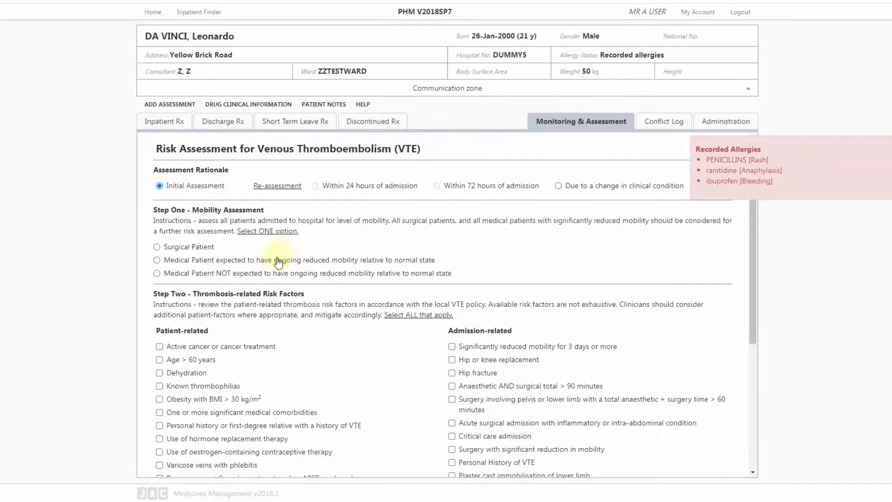
Step: Save the VTE assessment with a medical patient's ongoing reduced mobility and Pharmacological Thromboprophylaxis RECOMMENDED selected, and view the patient's complete actions
{"action": "left_click", "coordinate": [157, 260]}
{"action": "scroll", "coordinate": [452, 350], "scroll_direction": "down", "scroll_amount": 2}
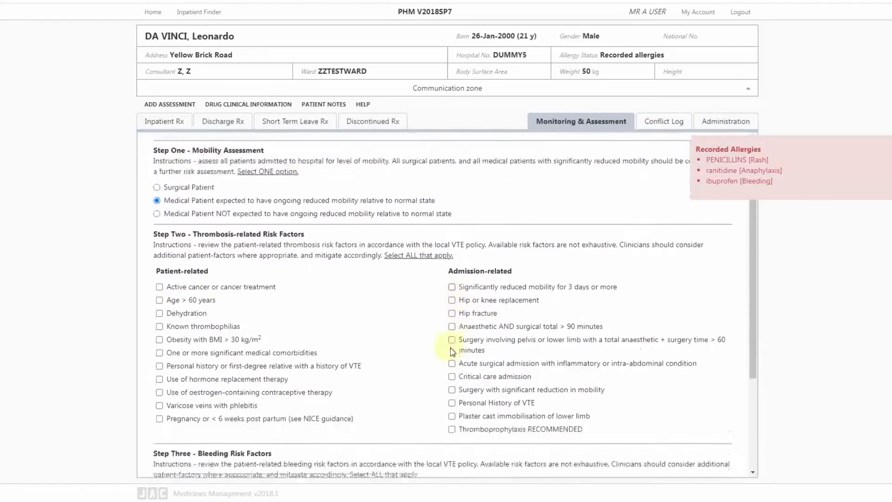
{"action": "scroll", "coordinate": [451, 349], "scroll_direction": "down", "scroll_amount": 3}
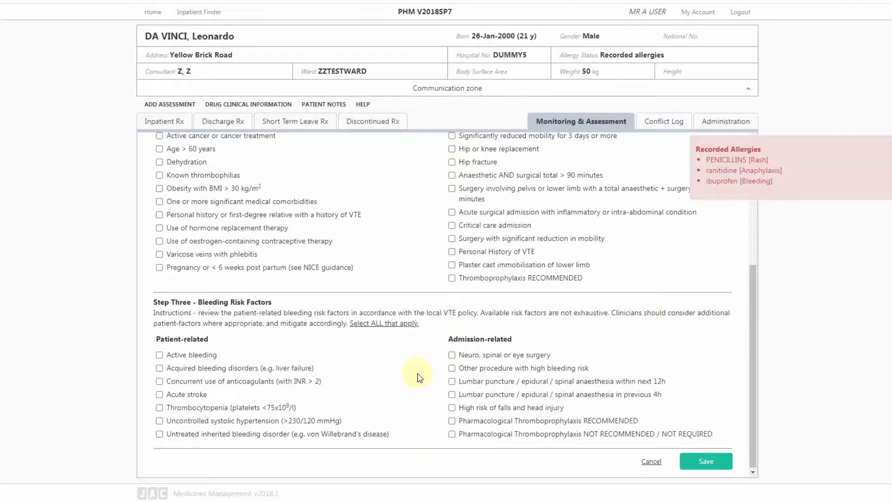
{"action": "left_click", "coordinate": [452, 421]}
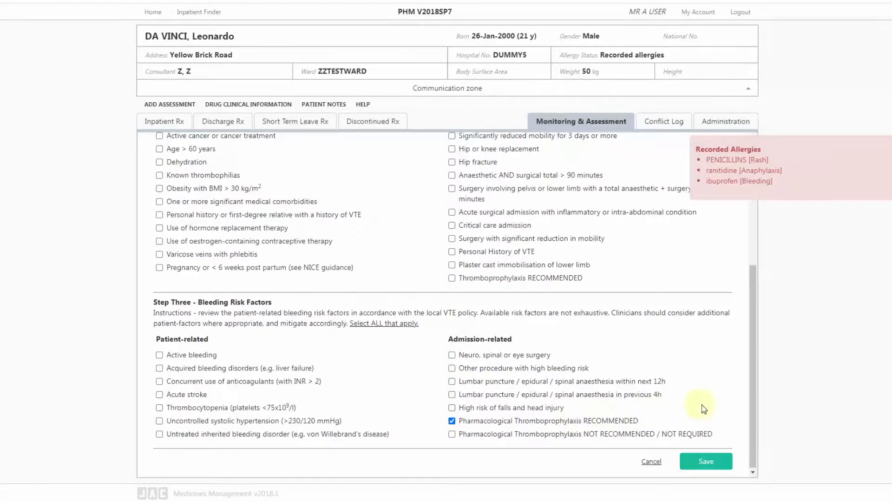
{"action": "left_click", "coordinate": [708, 461]}
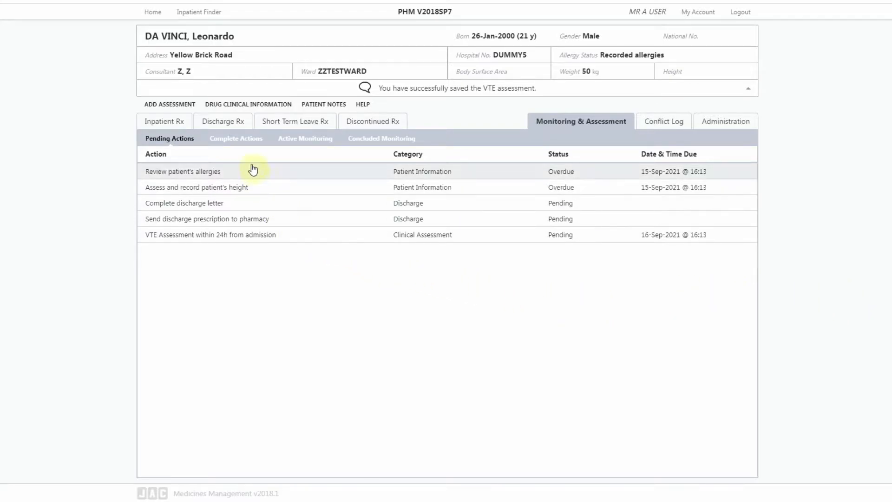
{"action": "left_click", "coordinate": [236, 139]}
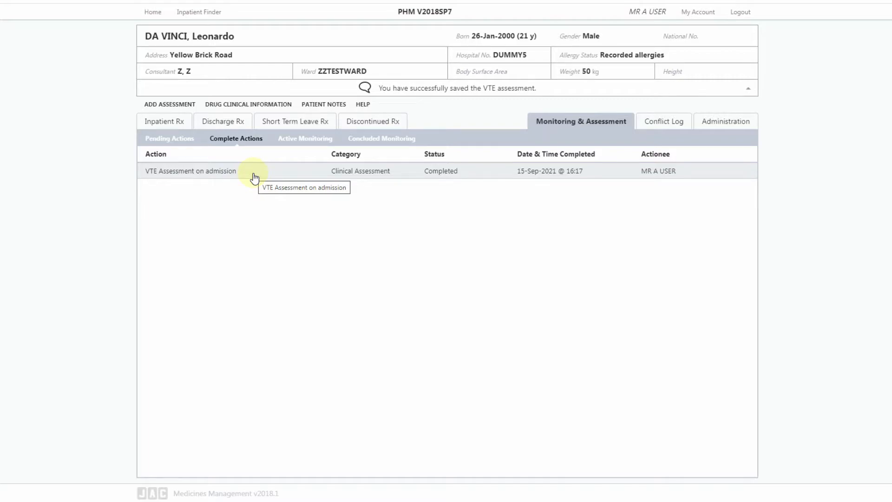
Step: Start a new inpatient drug order by searching for DALTEPARIN and choosing the 5000 units in 0.2ml Injection
{"action": "left_click", "coordinate": [168, 124]}
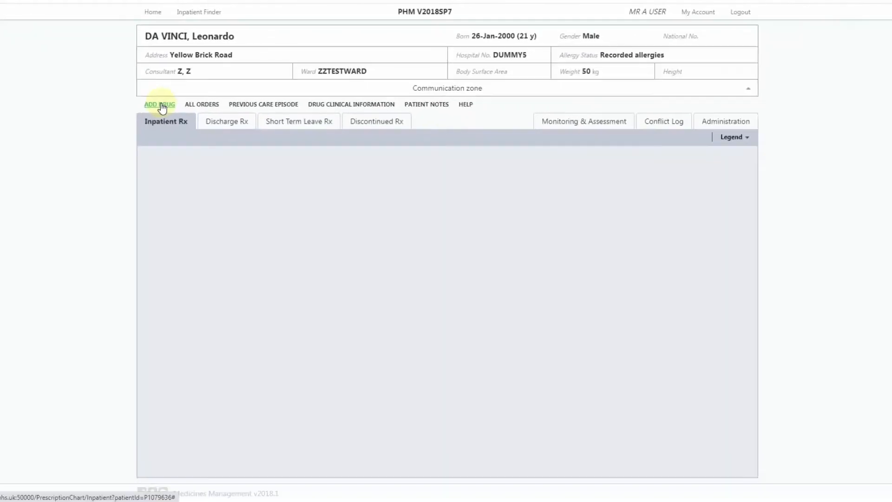
{"action": "left_click", "coordinate": [220, 161]}
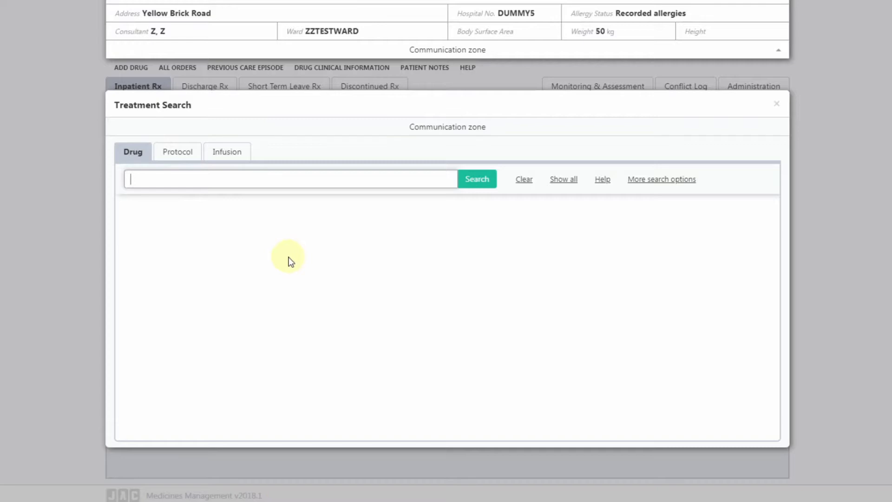
{"action": "type", "text": "DALTEPARIN"}
{"action": "left_click", "coordinate": [475, 186]}
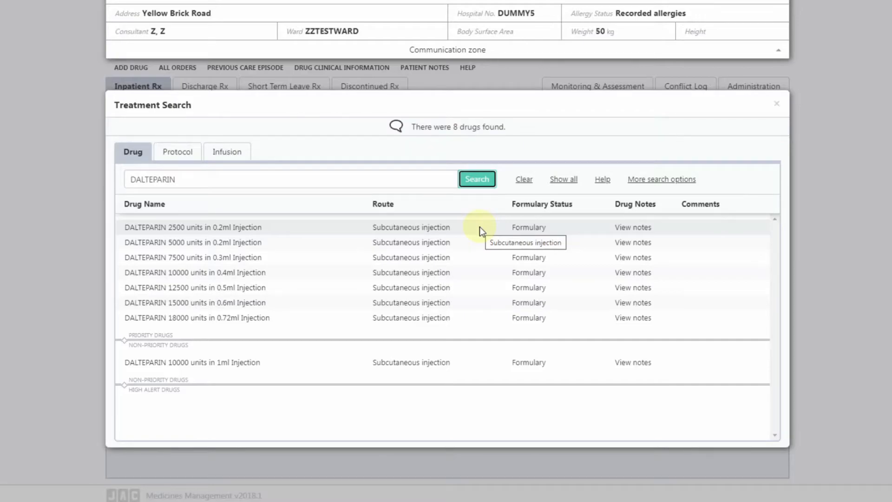
{"action": "left_click", "coordinate": [225, 241]}
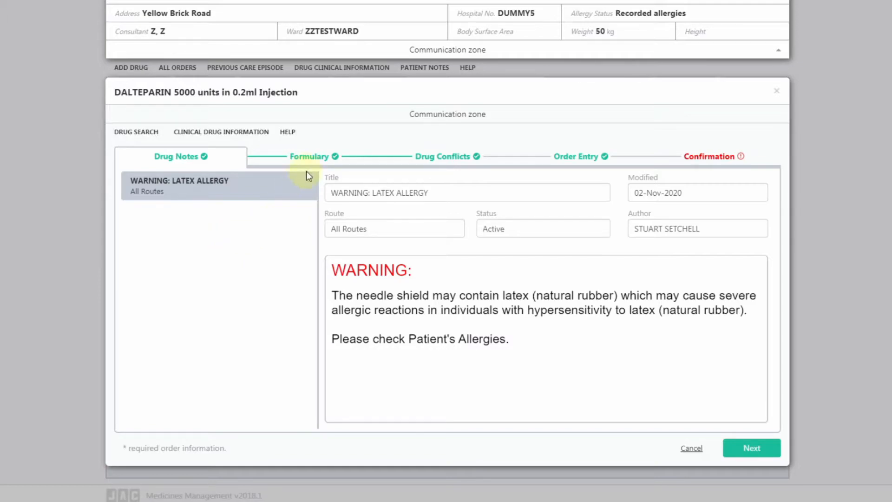
Step: Review the dalteparin order entry and order types, keep Regular Order with the default dose and frequency, and confirm the prescription
{"action": "left_click", "coordinate": [579, 156]}
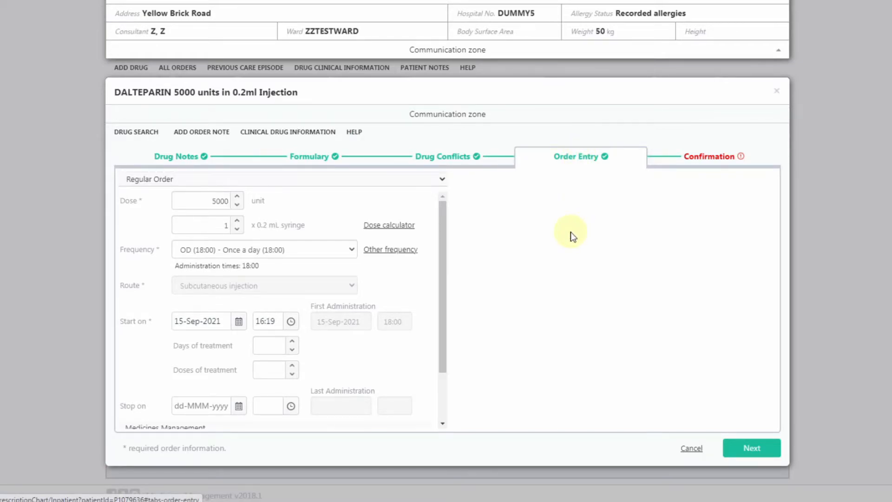
{"action": "left_click", "coordinate": [335, 180]}
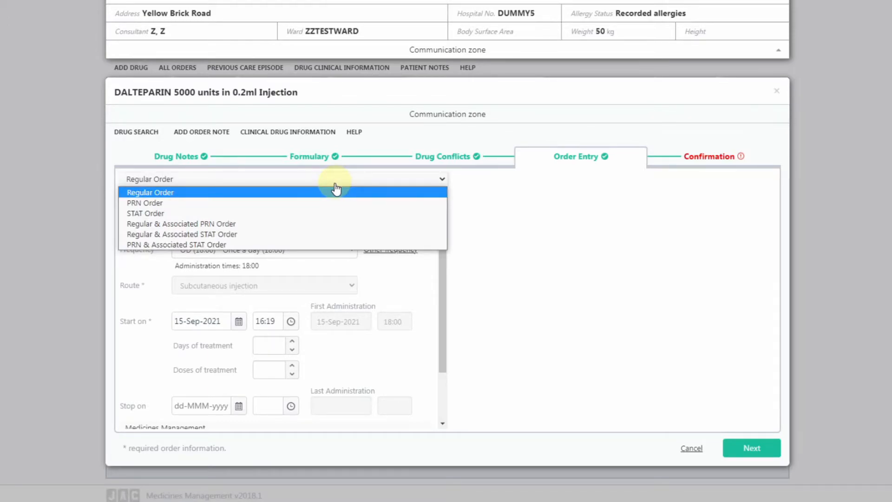
{"action": "left_click", "coordinate": [512, 274]}
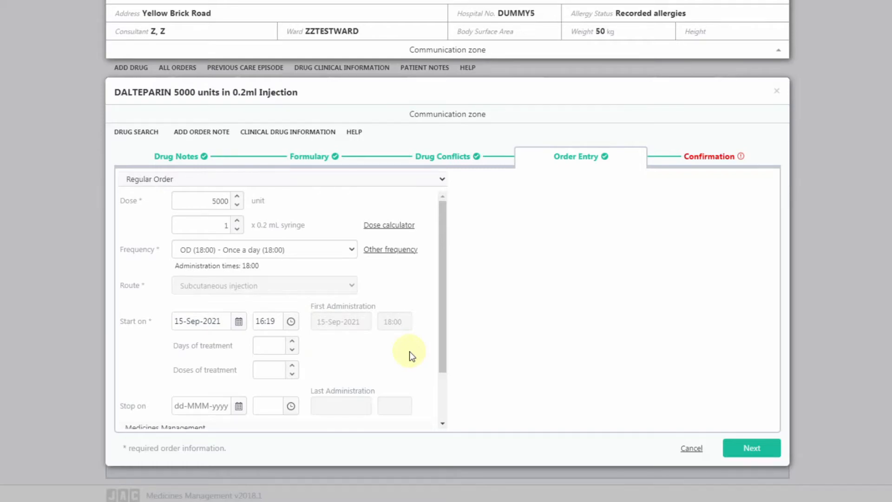
{"action": "scroll", "coordinate": [409, 351], "scroll_direction": "down", "scroll_amount": 3}
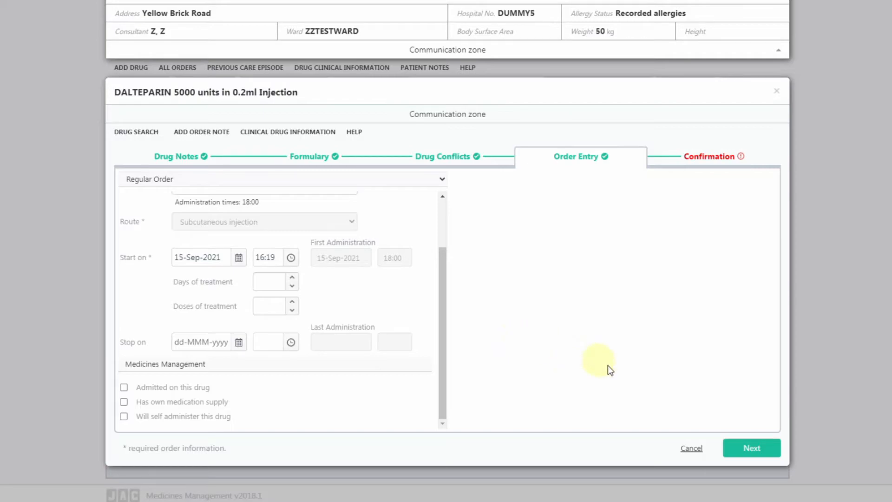
{"action": "left_click", "coordinate": [753, 452]}
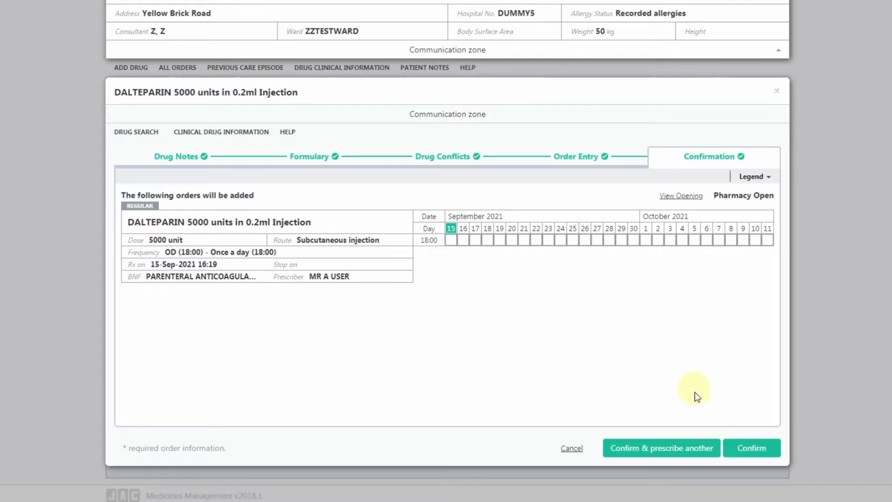
{"action": "left_click", "coordinate": [742, 448]}
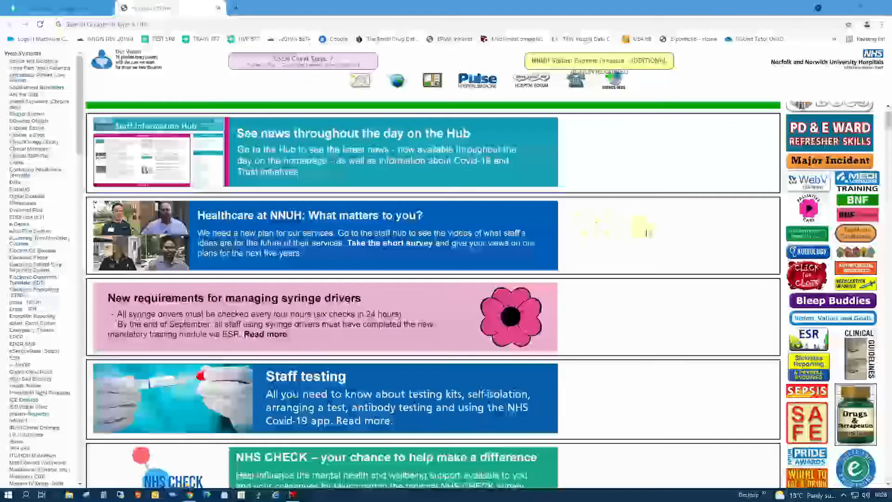
Step: From the hospital intranet's Electronic Prescribing site, open the EPMA Protocol List in the NNUH reports under Protocols, PGDs and MWEX
{"action": "scroll", "coordinate": [676, 247], "scroll_direction": "down", "scroll_amount": 4}
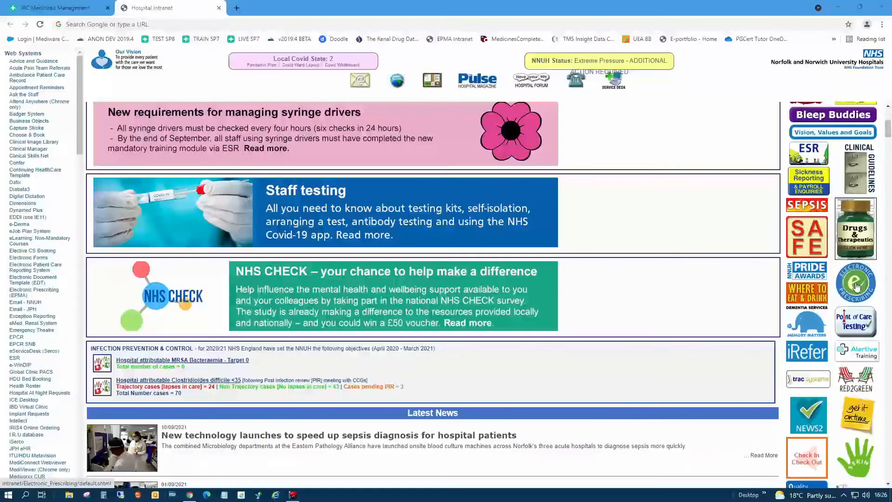
{"action": "left_click", "coordinate": [845, 251]}
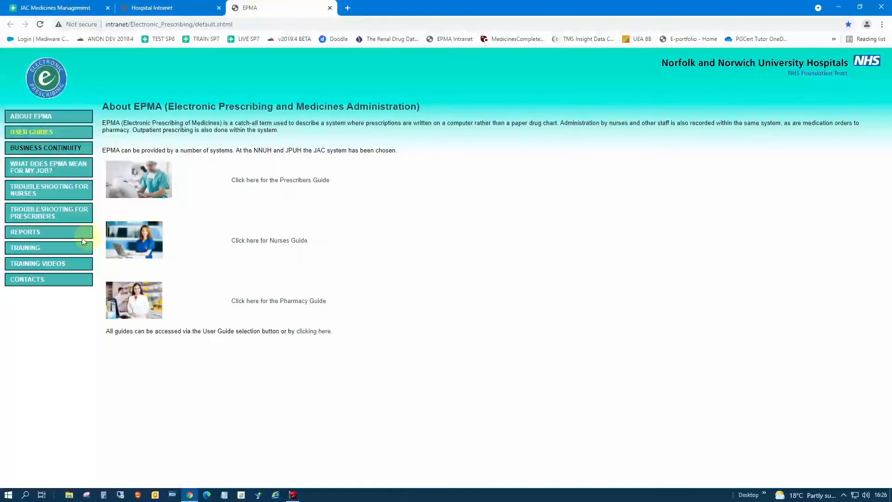
{"action": "left_click", "coordinate": [33, 233]}
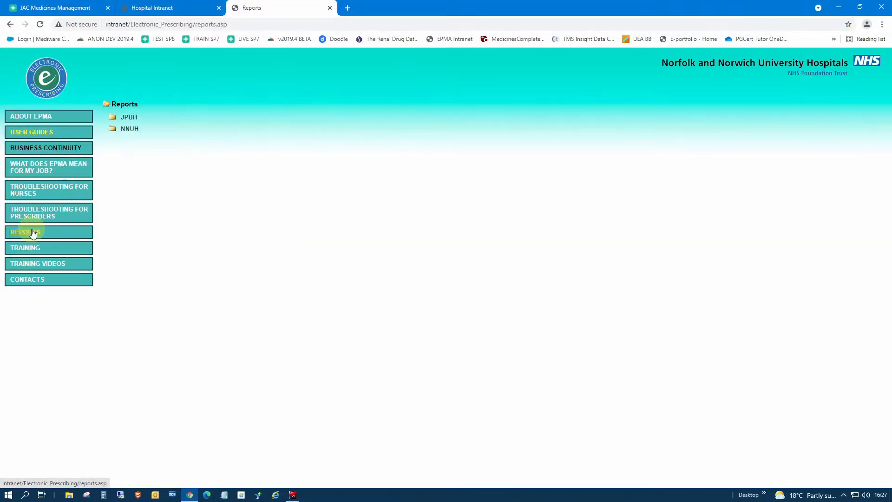
{"action": "left_click", "coordinate": [131, 130]}
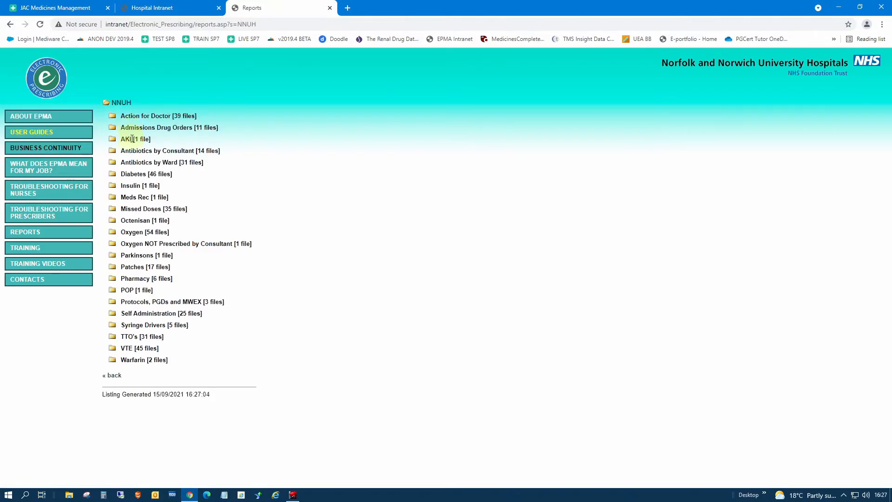
{"action": "left_click", "coordinate": [147, 302]}
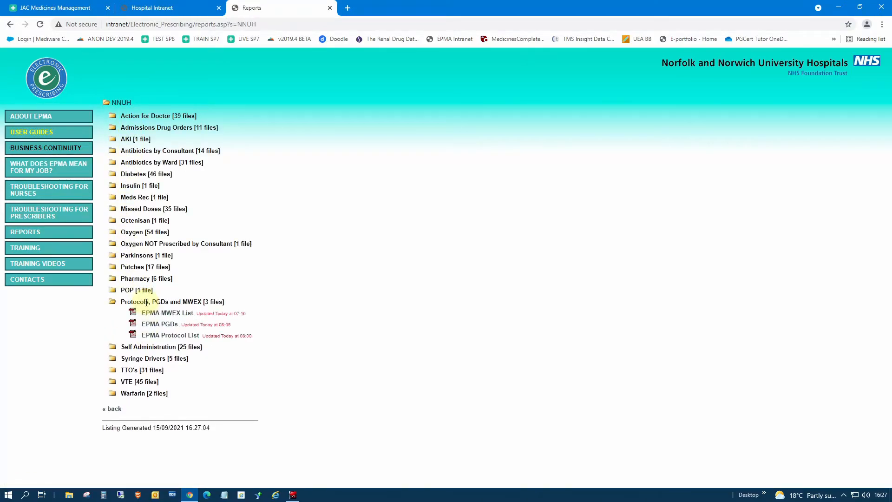
{"action": "left_click", "coordinate": [160, 336]}
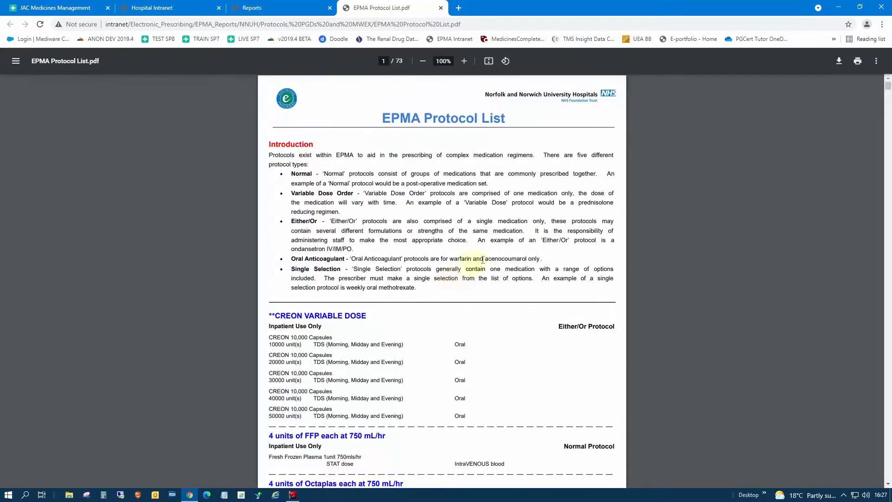
Step: Examine the protocol types and the individual medication protocols in the opening pages of the EPMA Protocol List
{"action": "scroll", "coordinate": [533, 258], "scroll_direction": "down", "scroll_amount": 5}
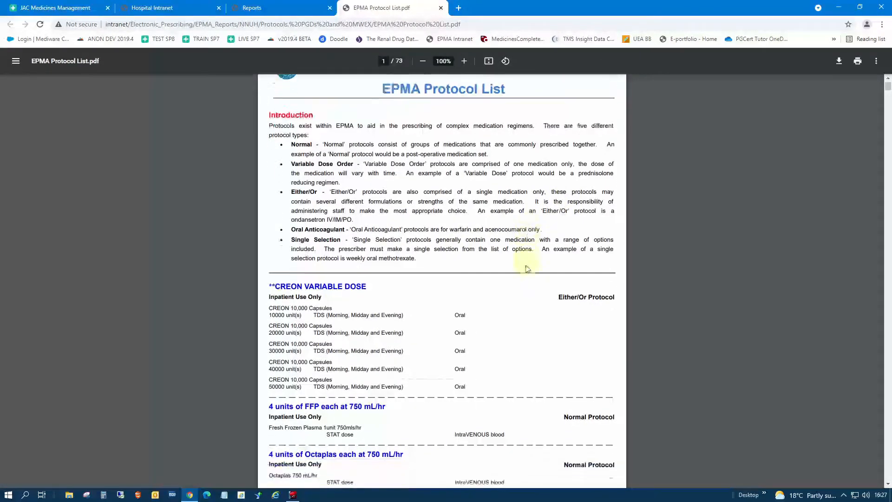
{"action": "scroll", "coordinate": [528, 271], "scroll_direction": "down", "scroll_amount": 14}
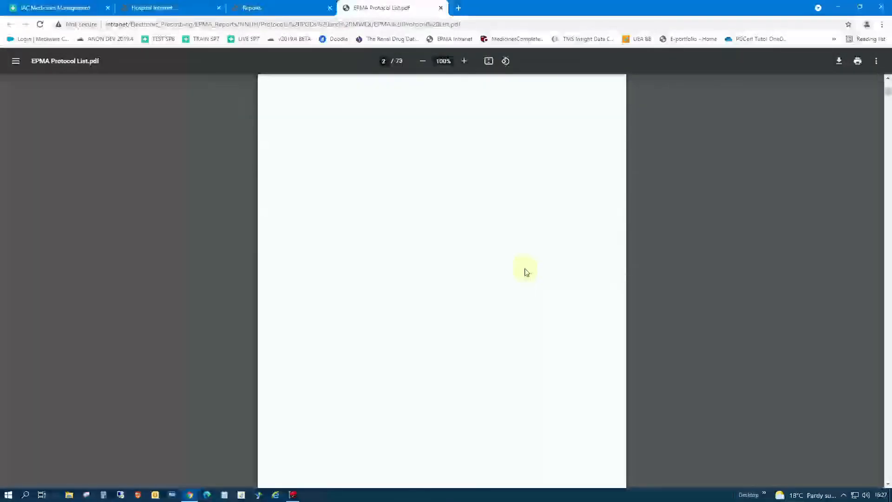
{"action": "scroll", "coordinate": [526, 276], "scroll_direction": "down", "scroll_amount": 9}
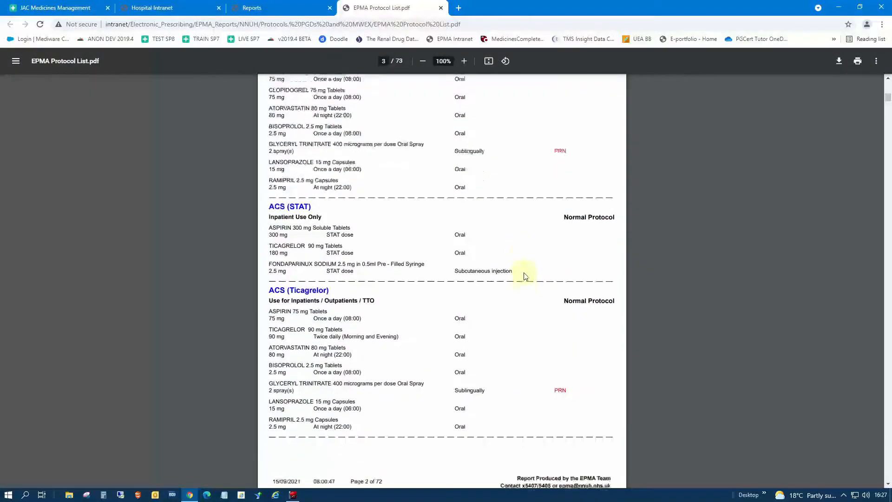
{"action": "scroll", "coordinate": [526, 278], "scroll_direction": "down", "scroll_amount": 11}
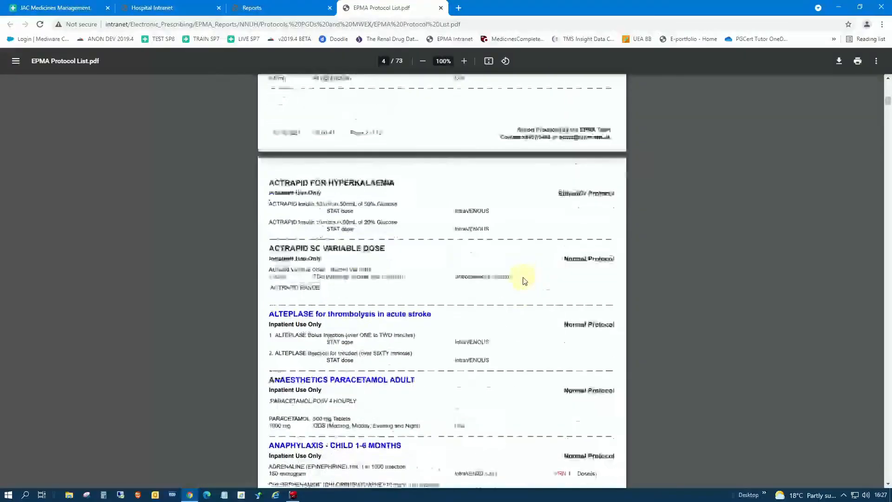
{"action": "scroll", "coordinate": [524, 285], "scroll_direction": "down", "scroll_amount": 6}
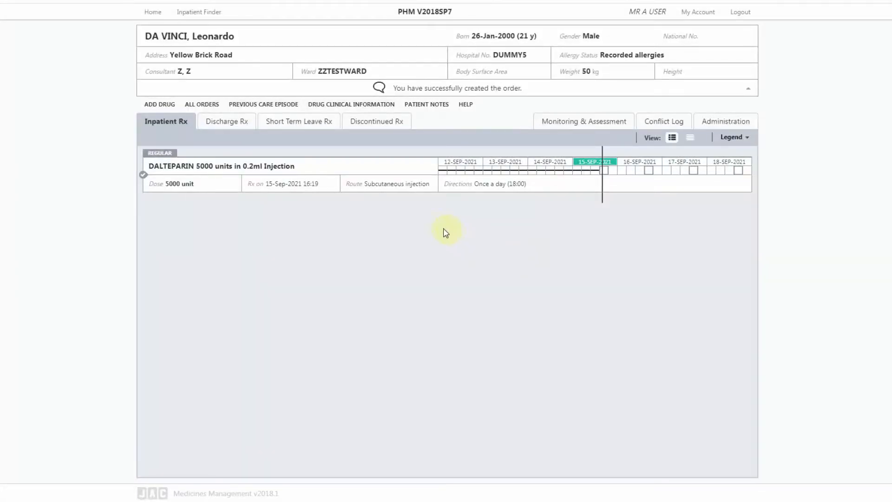
Step: Start a new inpatient order by searching the treatment protocols for PRED and choosing Prednisolone 30mg (decrease 5mg/week)
{"action": "left_click", "coordinate": [163, 105]}
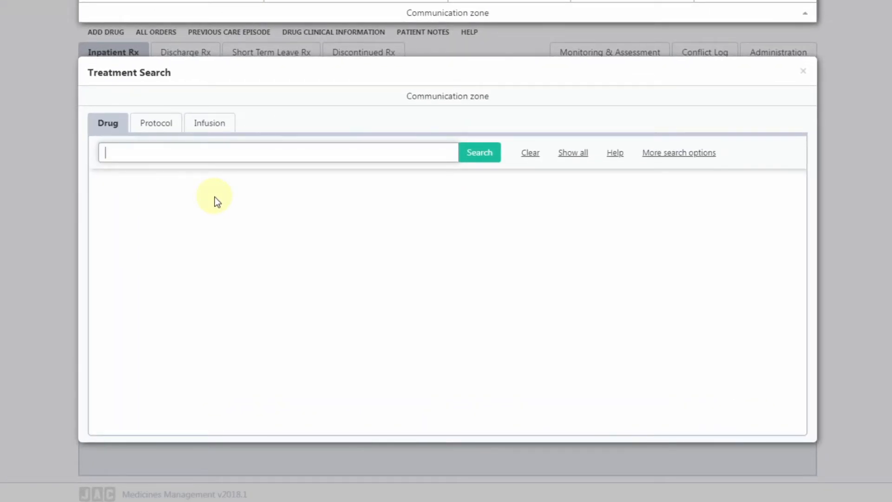
{"action": "left_click", "coordinate": [176, 131]}
{"action": "left_click", "coordinate": [181, 151]}
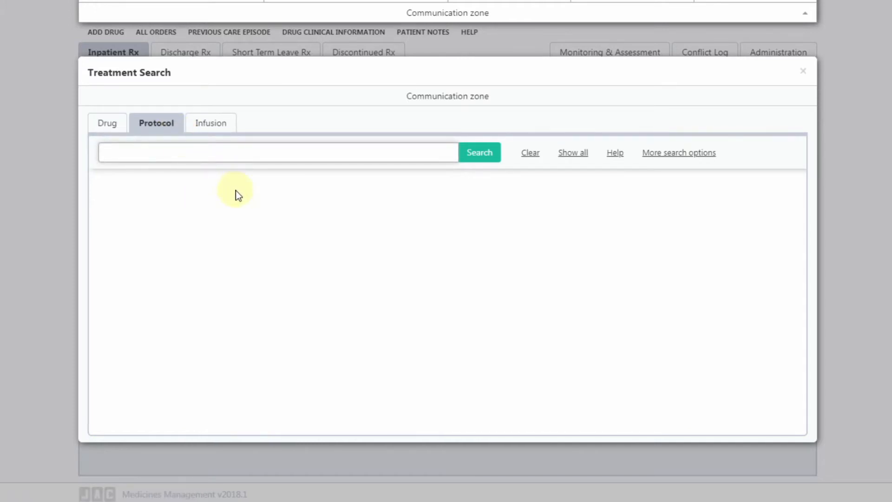
{"action": "type", "text": "PRED"}
{"action": "left_click", "coordinate": [482, 162]}
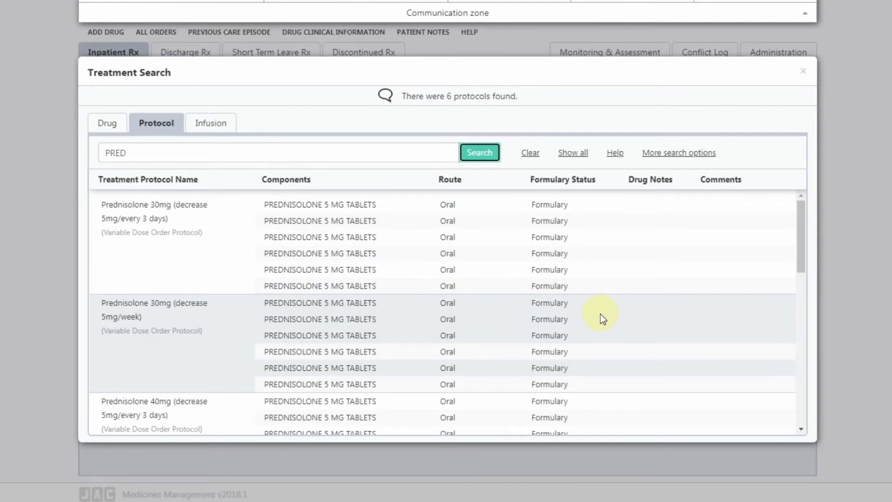
{"action": "left_click", "coordinate": [151, 316]}
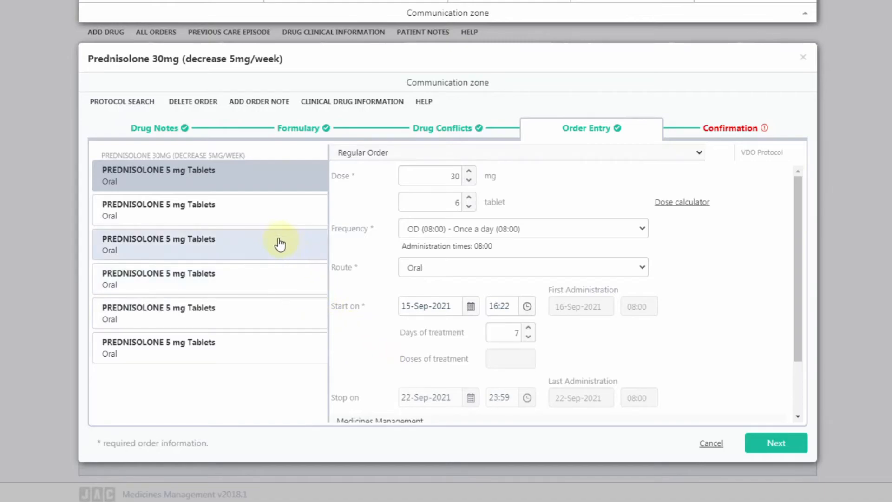
Step: Review the dose, start and stop dates of each successive prednisolone 5 mg tablets order in the reducing protocol
{"action": "left_click", "coordinate": [238, 206]}
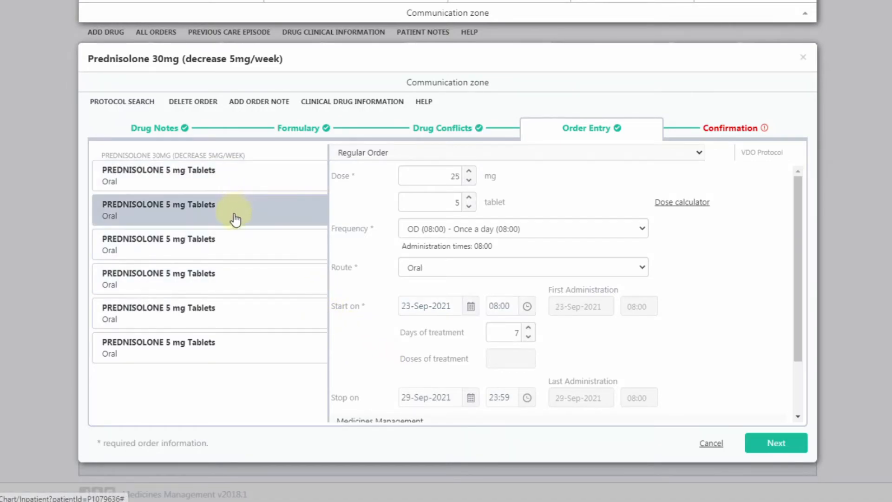
{"action": "left_click", "coordinate": [235, 247]}
{"action": "left_click", "coordinate": [239, 278]}
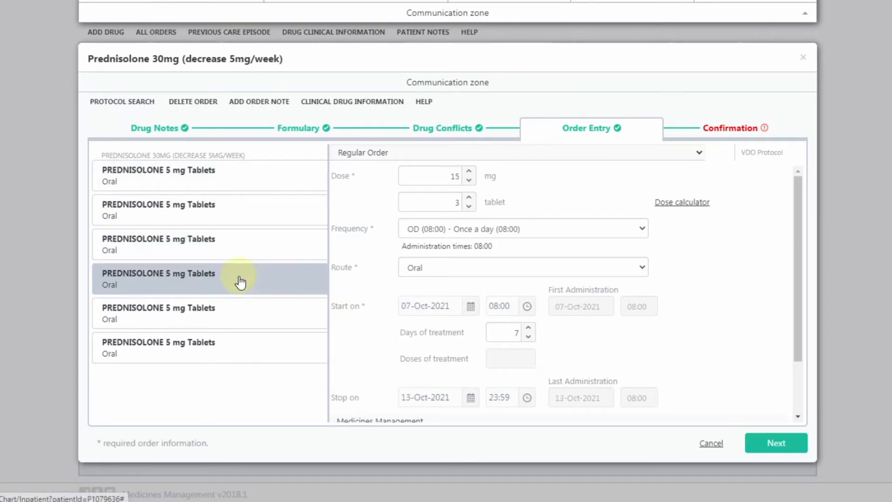
{"action": "left_click", "coordinate": [236, 316]}
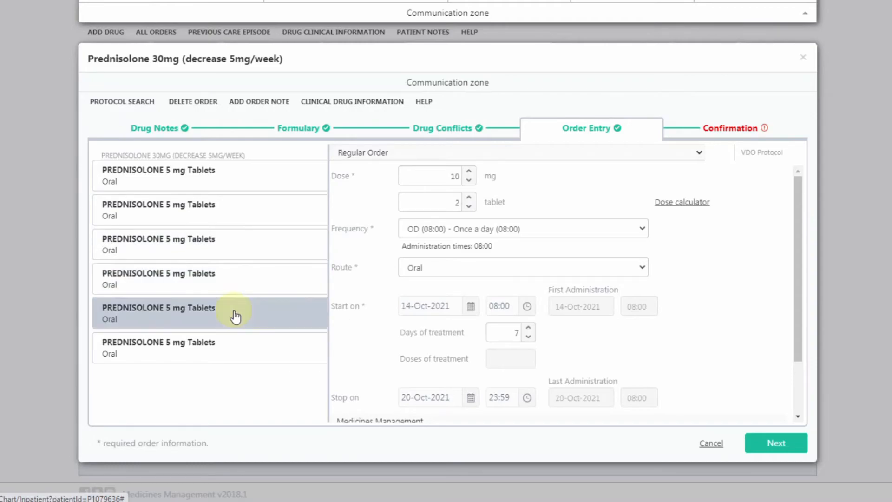
{"action": "left_click", "coordinate": [238, 346]}
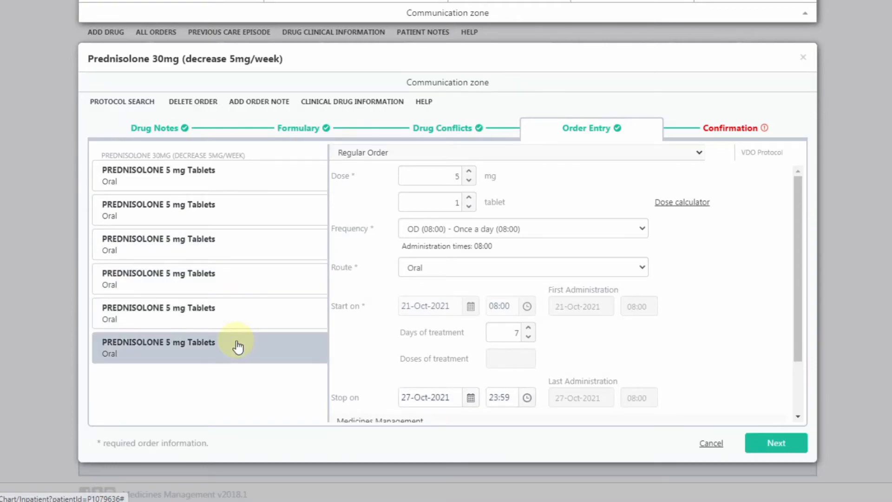
Step: Delete the first prednisolone order, the 30 mg dose, from the protocol and restore it
{"action": "left_click", "coordinate": [259, 176]}
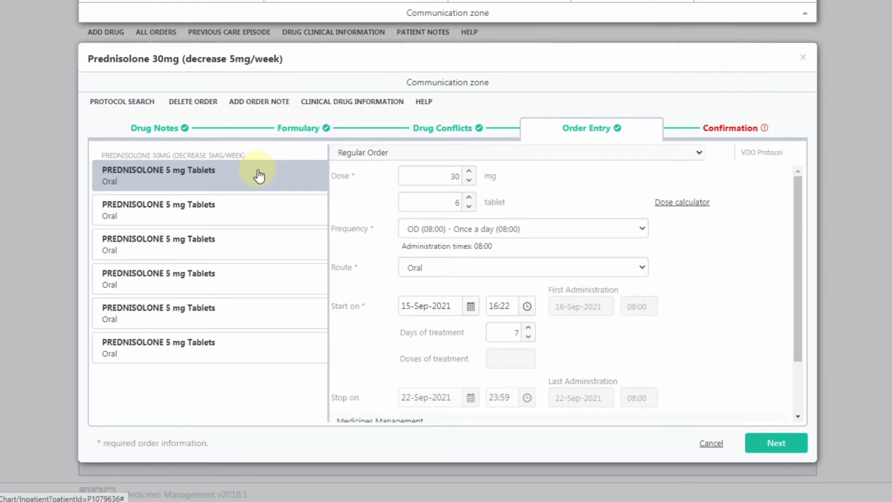
{"action": "left_click", "coordinate": [190, 105]}
{"action": "left_click", "coordinate": [656, 313]}
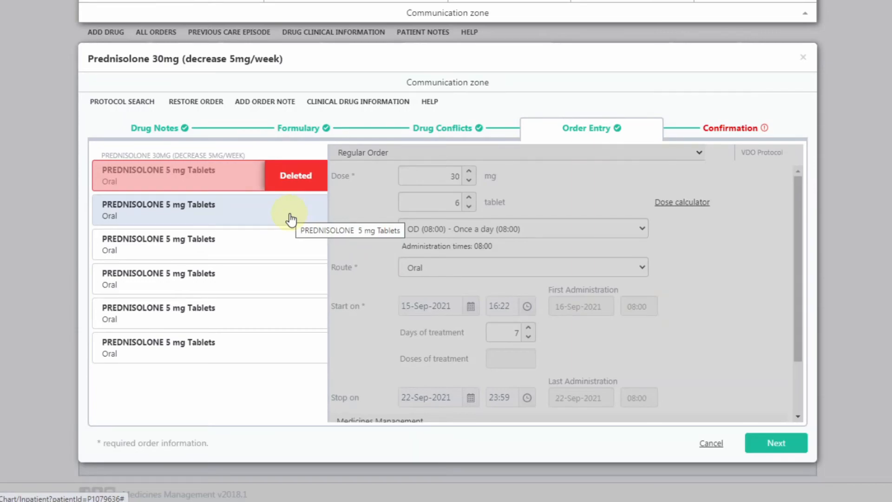
{"action": "left_click", "coordinate": [240, 178]}
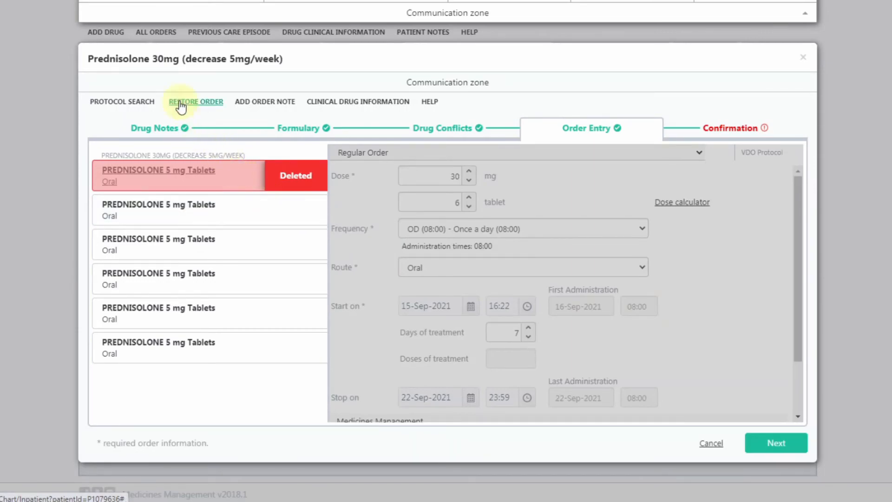
{"action": "left_click", "coordinate": [184, 112]}
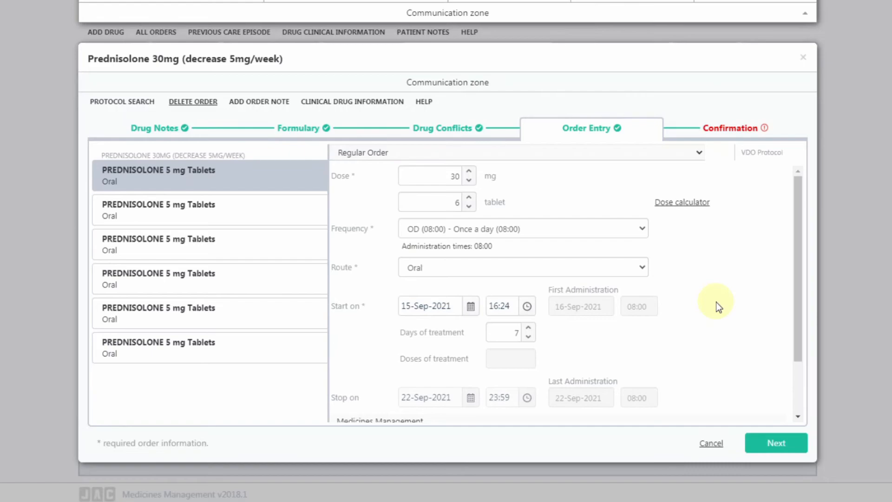
Step: Proceed to the confirmation of the prednisolone protocol, review all its dose-reduction orders and confirm the prescription
{"action": "left_click", "coordinate": [770, 441]}
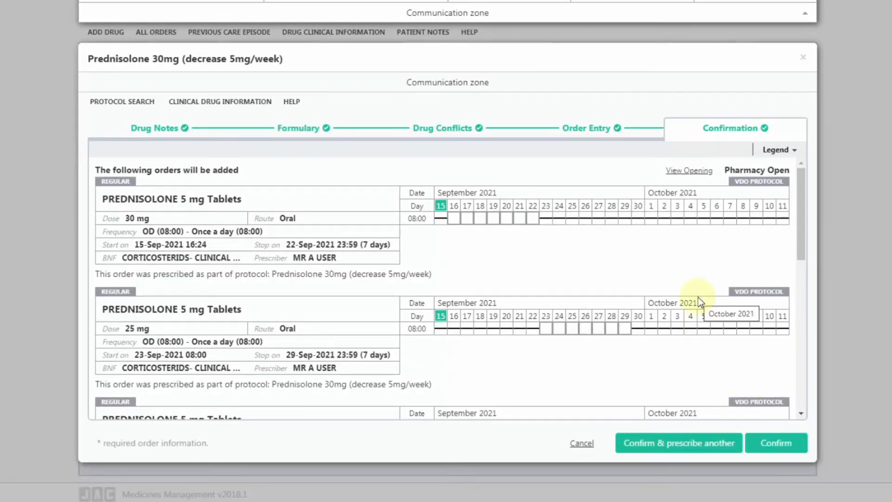
{"action": "scroll", "coordinate": [699, 302], "scroll_direction": "down", "scroll_amount": 5}
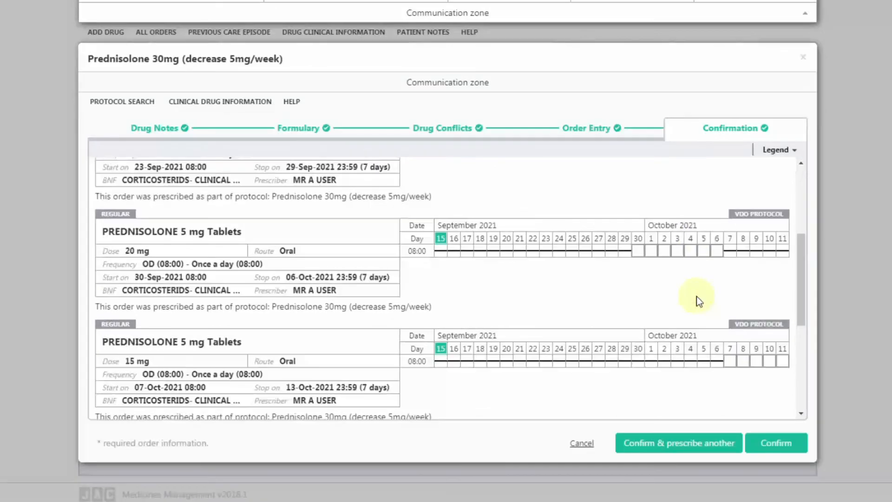
{"action": "scroll", "coordinate": [696, 306], "scroll_direction": "down", "scroll_amount": 4}
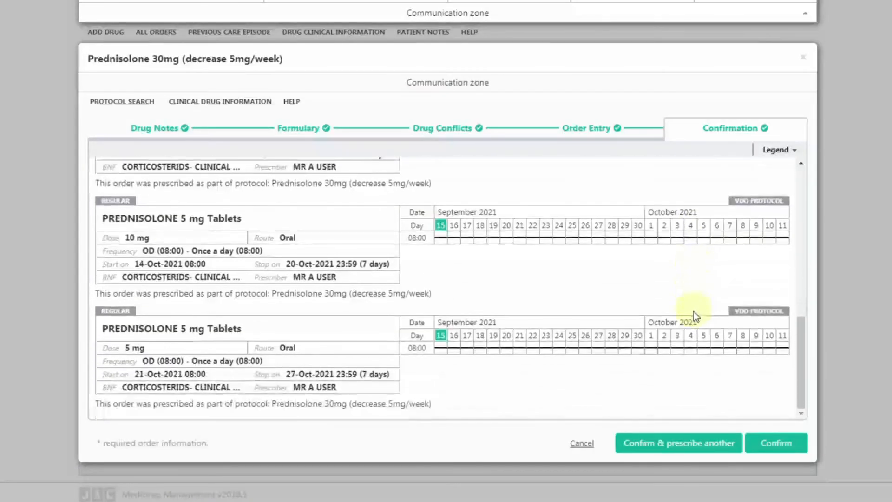
{"action": "left_click", "coordinate": [782, 444]}
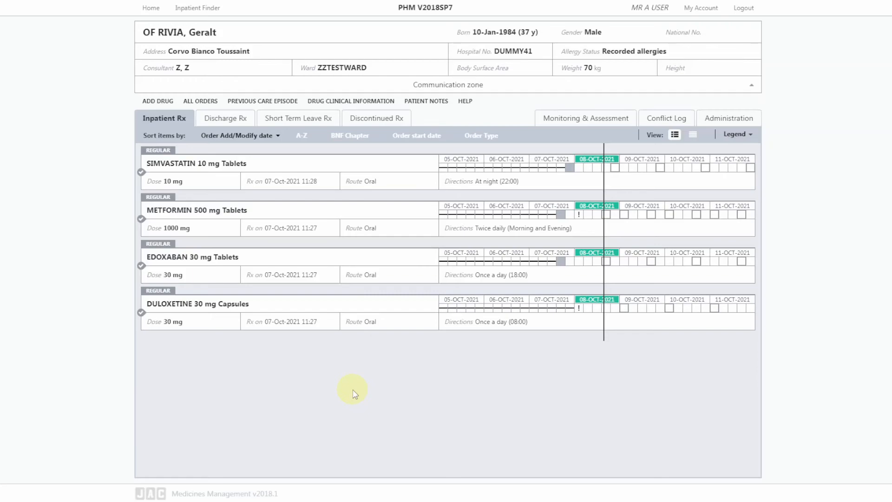
Step: Open the metformin 500 mg tablets order for modification and set its dose to 500 mg
{"action": "left_click", "coordinate": [408, 217]}
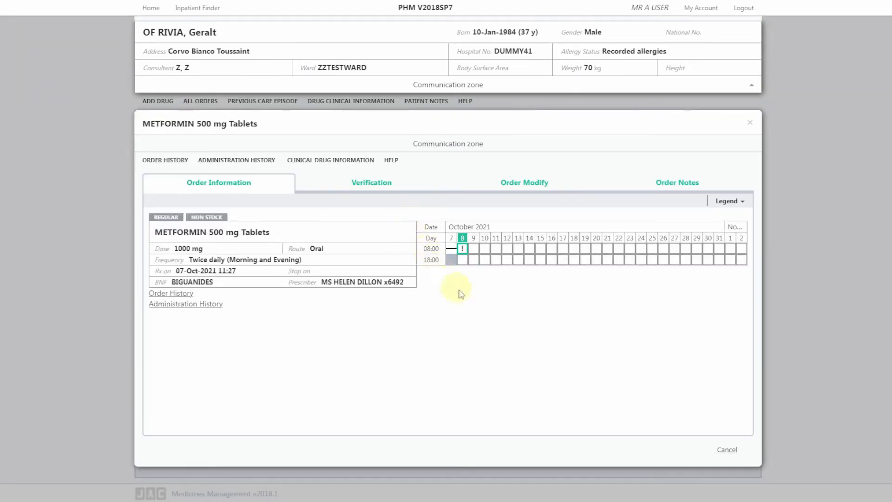
{"action": "left_click", "coordinate": [524, 186]}
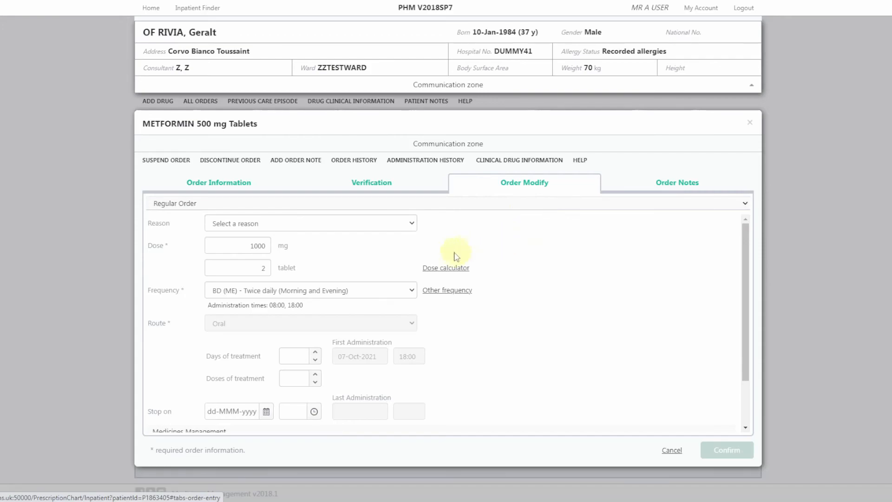
{"action": "left_click_drag", "start_coordinate": [250, 247], "coordinate": [291, 253]}
{"action": "key", "text": "BackSpace"}
{"action": "type", "text": "5"}
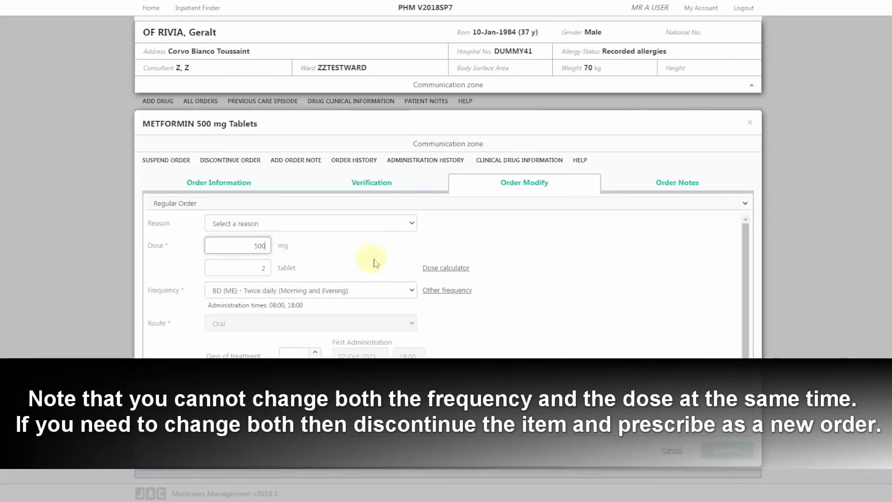
{"action": "left_click", "coordinate": [514, 321]}
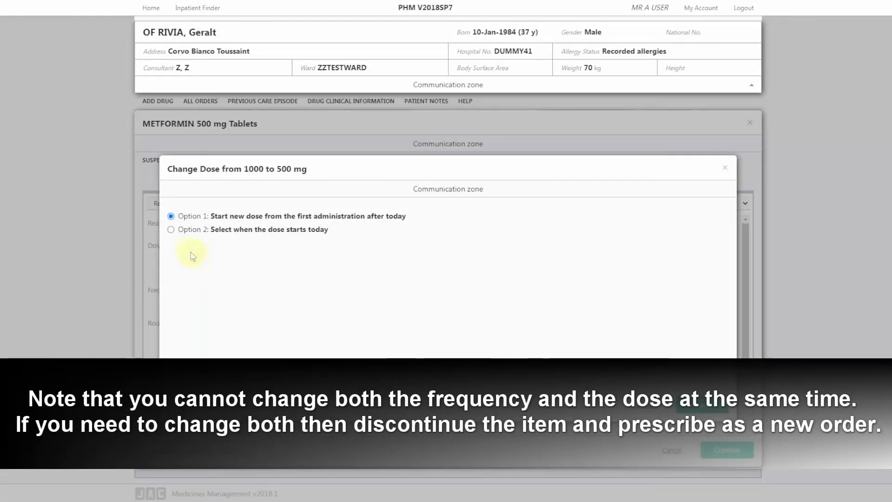
Step: Select that the new metformin dose starts today, with first administration on 08-Oct-2021 at 18:00, and confirm the modified order
{"action": "left_click", "coordinate": [171, 230]}
{"action": "left_click", "coordinate": [517, 297]}
{"action": "left_click", "coordinate": [702, 406]}
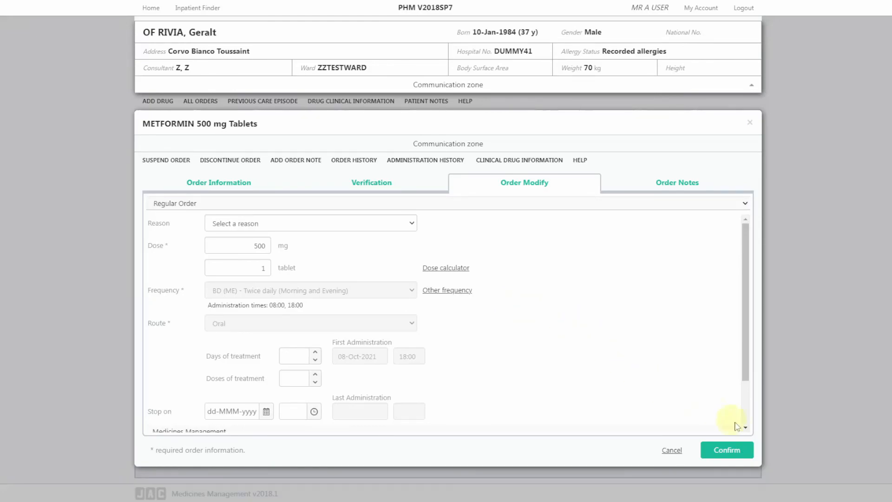
{"action": "left_click", "coordinate": [731, 451]}
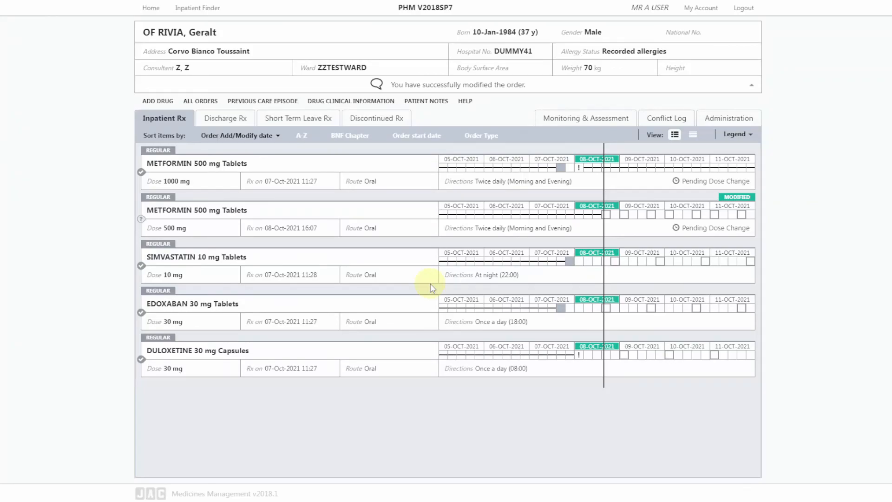
Step: Suspend the edoxaban 30 mg tablets order from 08-Oct-2021 16:08 with the reason Bleeding, and close the order details
{"action": "left_click", "coordinate": [425, 320]}
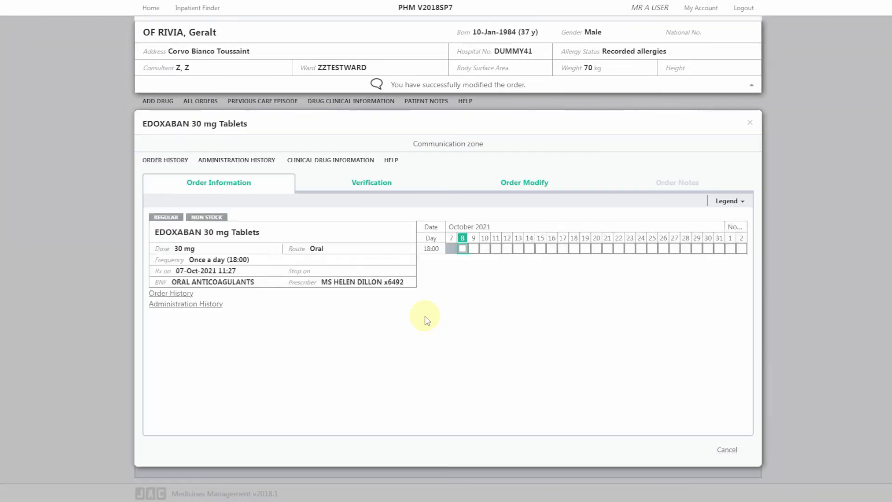
{"action": "left_click", "coordinate": [509, 184]}
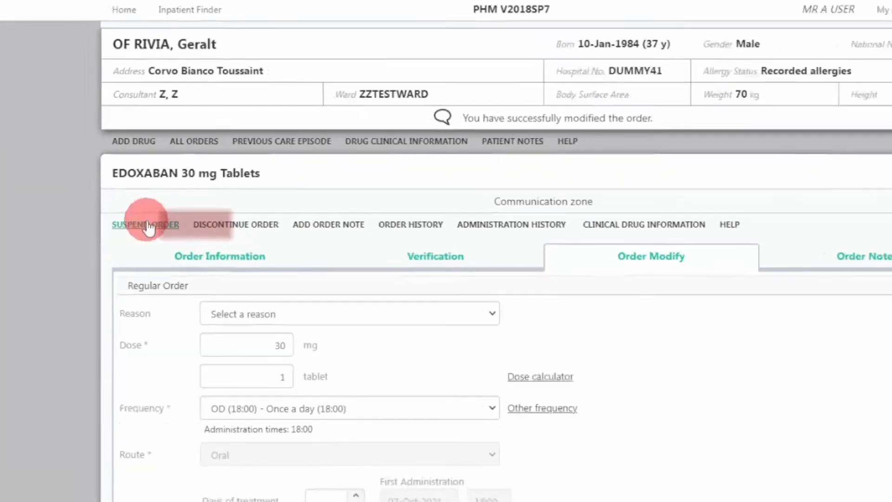
{"action": "left_click", "coordinate": [138, 263]}
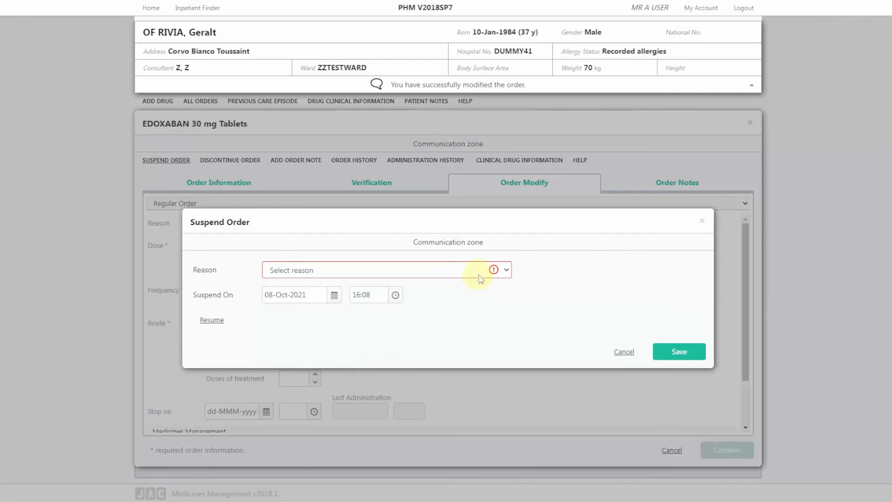
{"action": "left_click", "coordinate": [479, 274]}
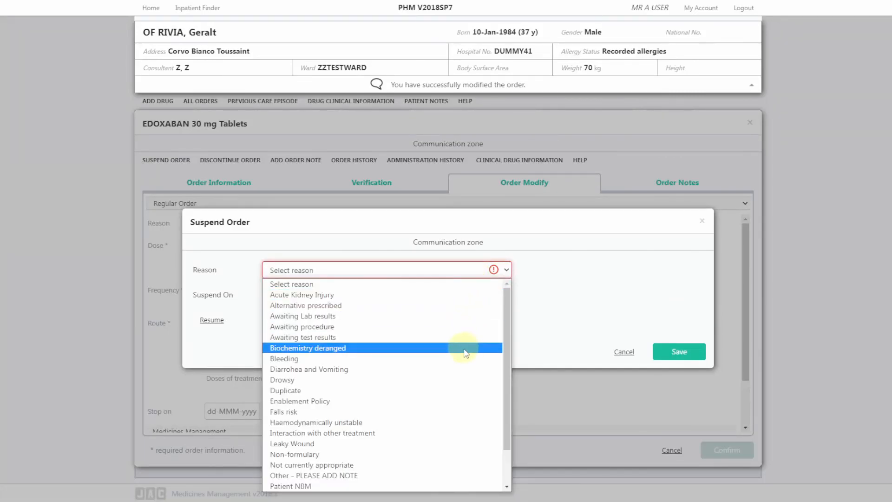
{"action": "left_click", "coordinate": [463, 358]}
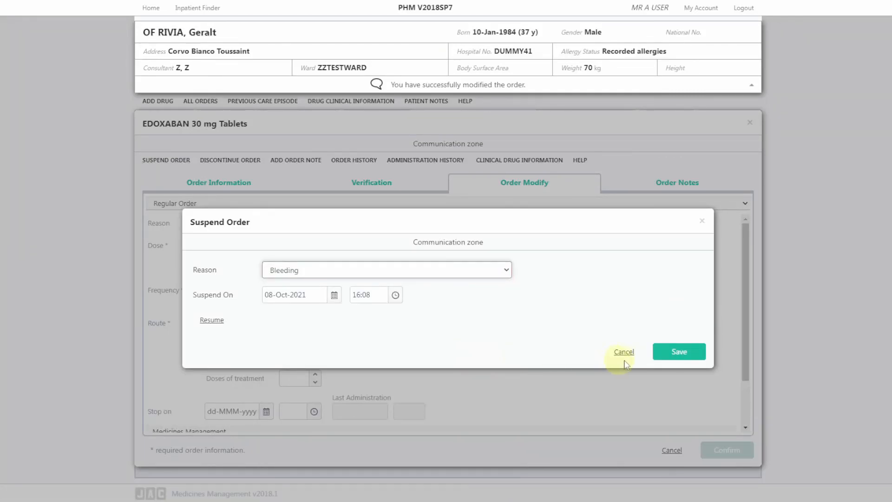
{"action": "left_click", "coordinate": [687, 356]}
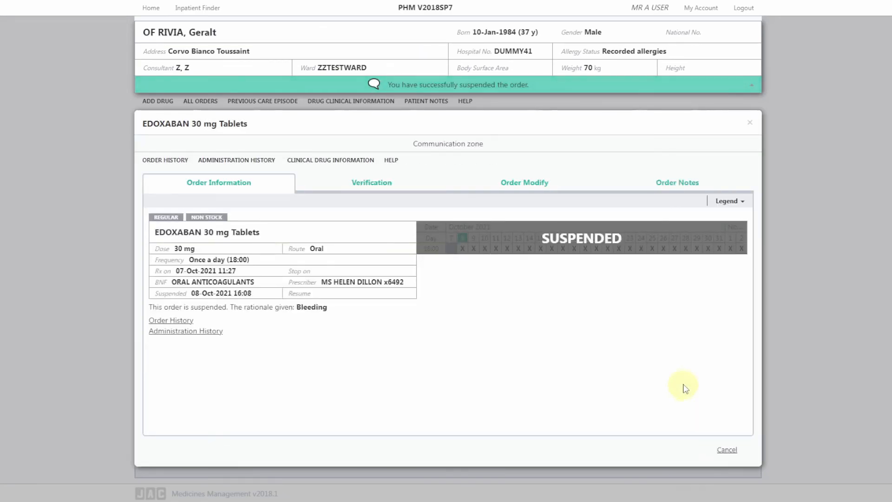
{"action": "left_click", "coordinate": [750, 123]}
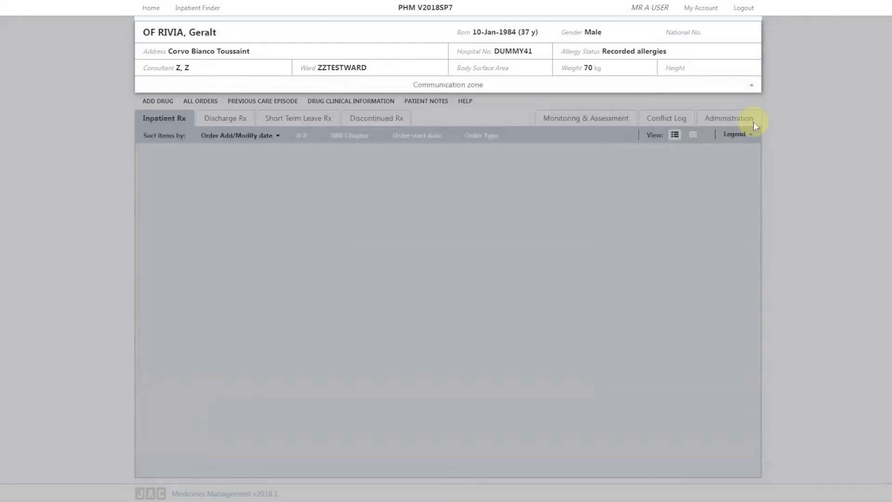